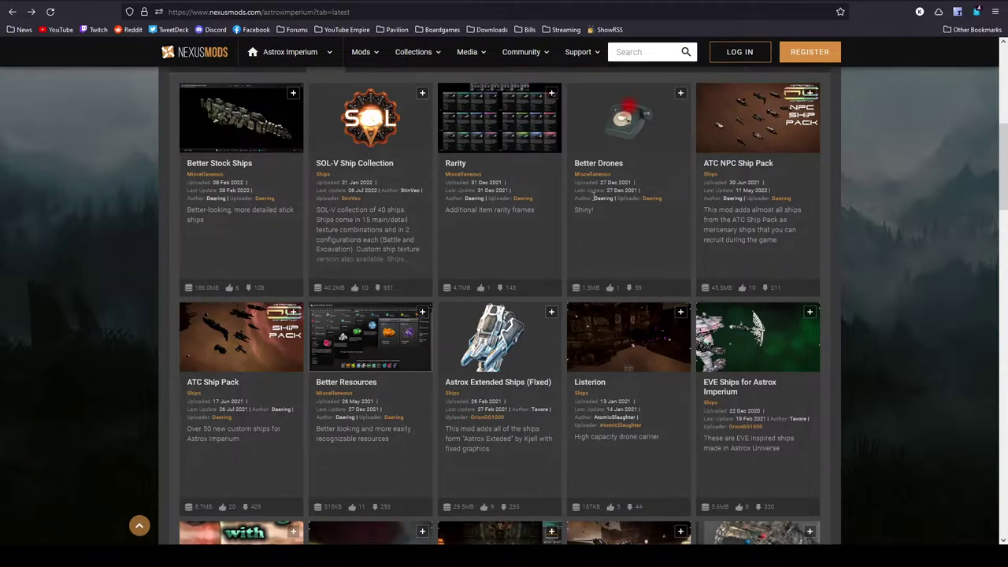
Step: Examine the Better Drones mod's drone preview image on its mod page, then return to the mod listing
scroll(559, 240, "up", 2)
left_click(615, 273)
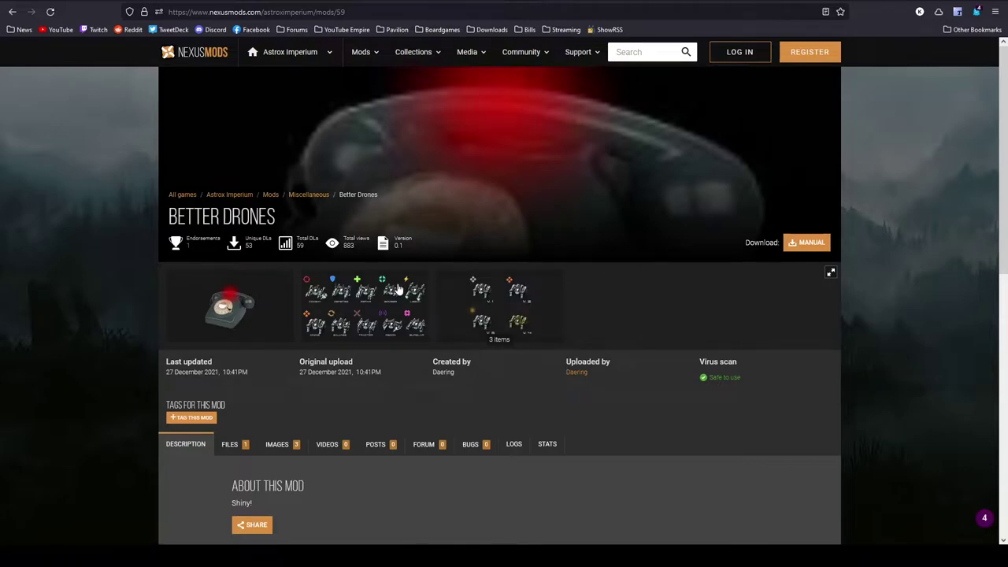
left_click(370, 306)
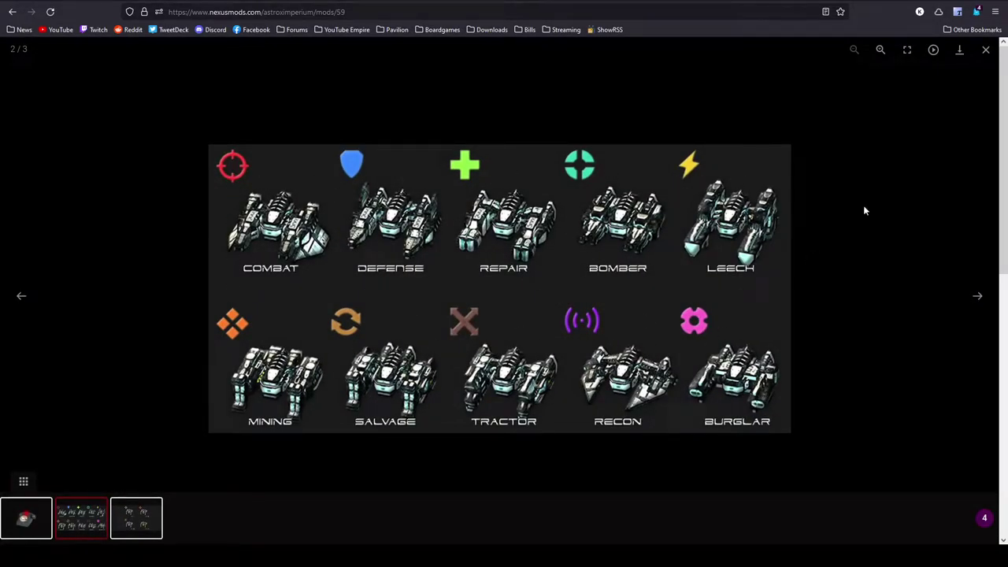
left_click(985, 50)
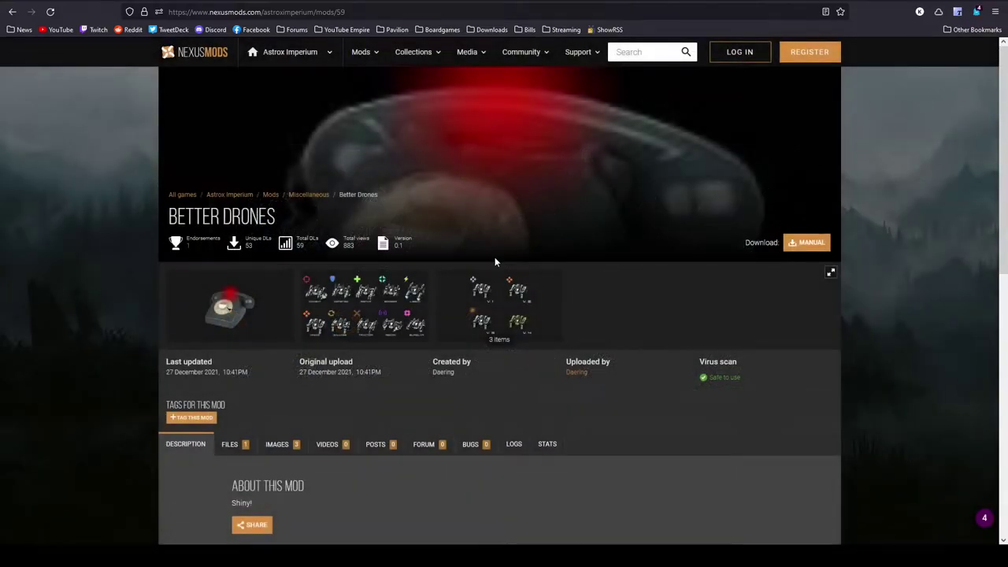
left_click(11, 12)
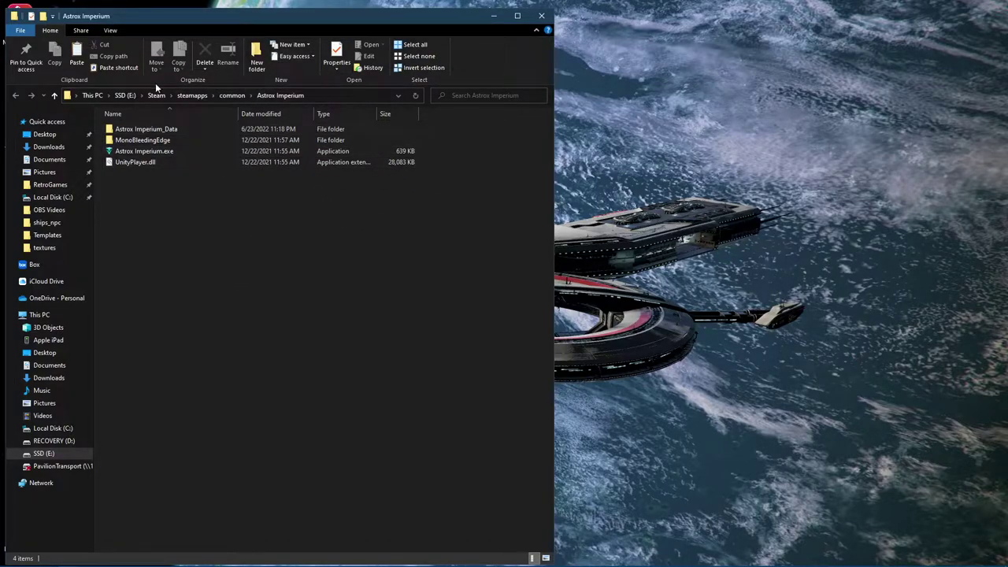
Step: In File Explorer, open the game's MOD folder inside Astrox Imperium_Data and check the contents of its objects subfolder
double_click(154, 131)
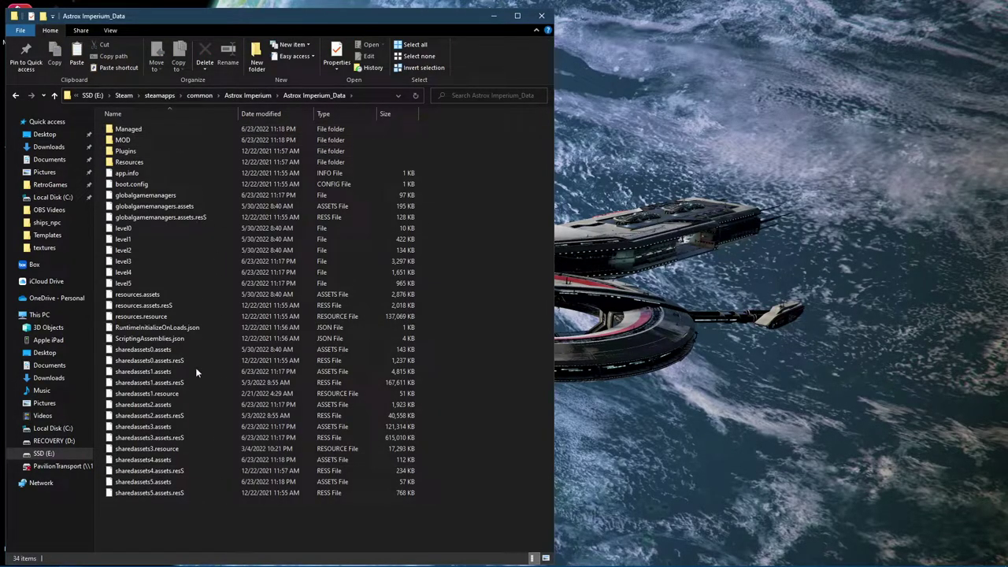
double_click(126, 139)
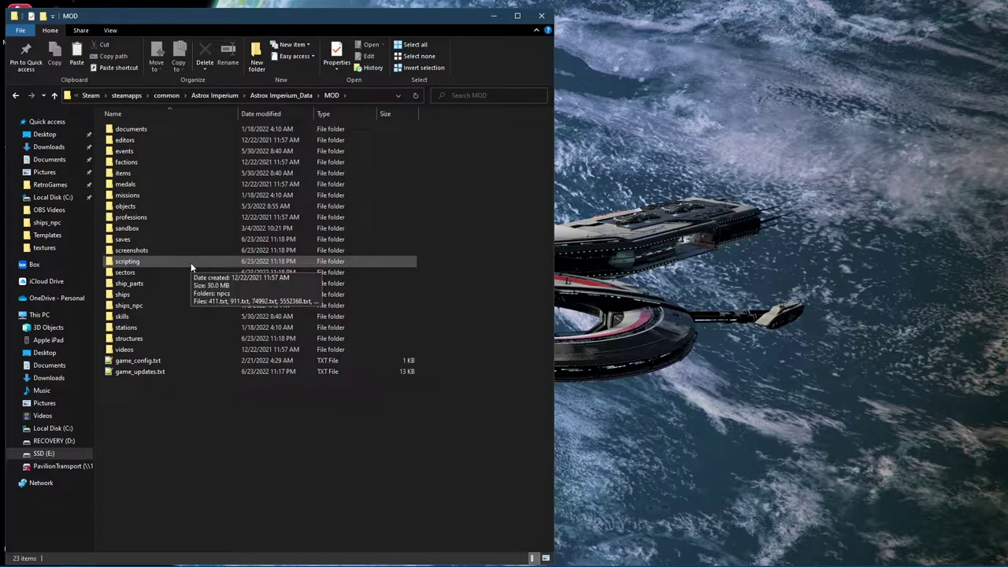
double_click(126, 207)
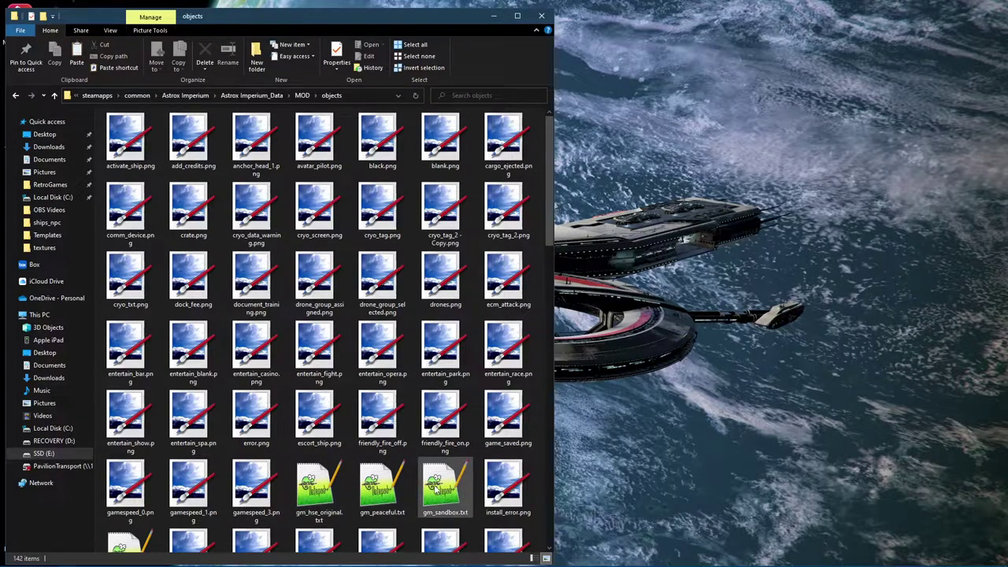
left_click(15, 96)
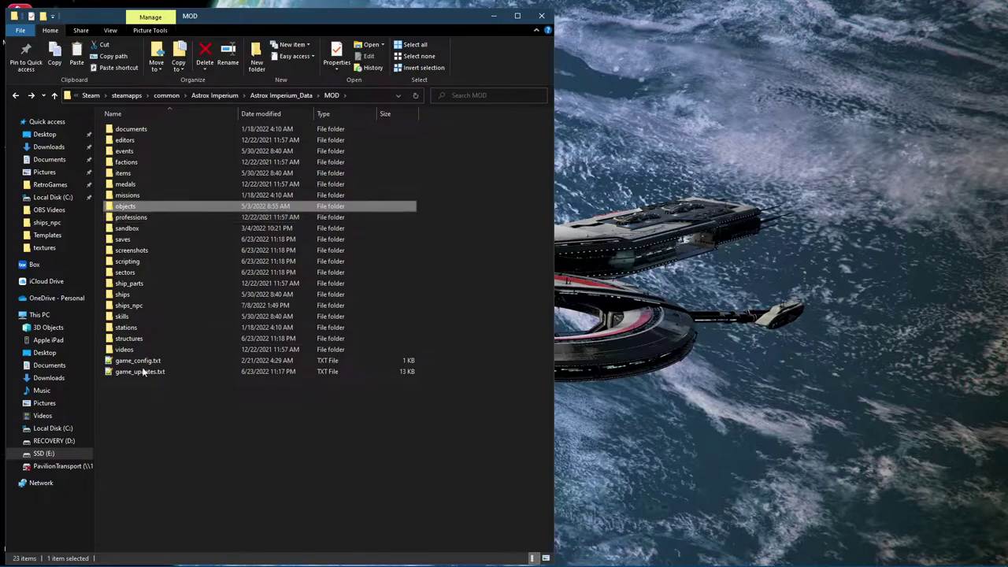
left_click(230, 427)
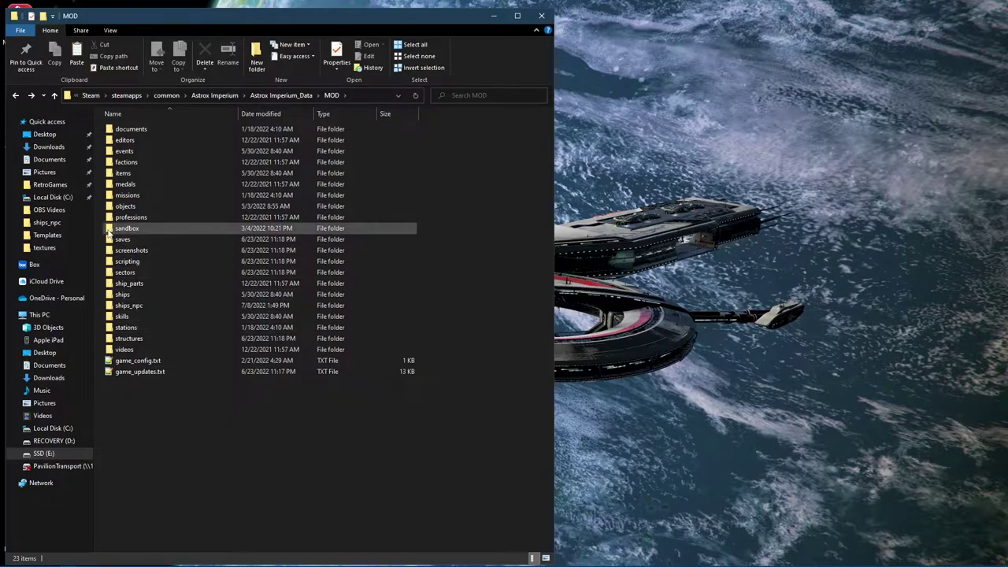
Step: Check the files in the missions and items subfolders, returning to the MOD folder after each
double_click(123, 196)
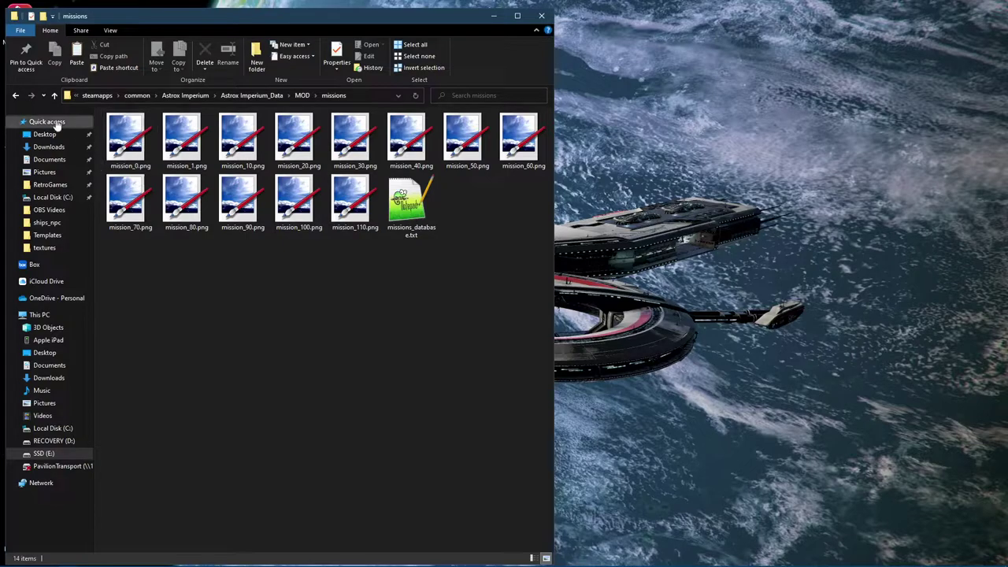
left_click(21, 95)
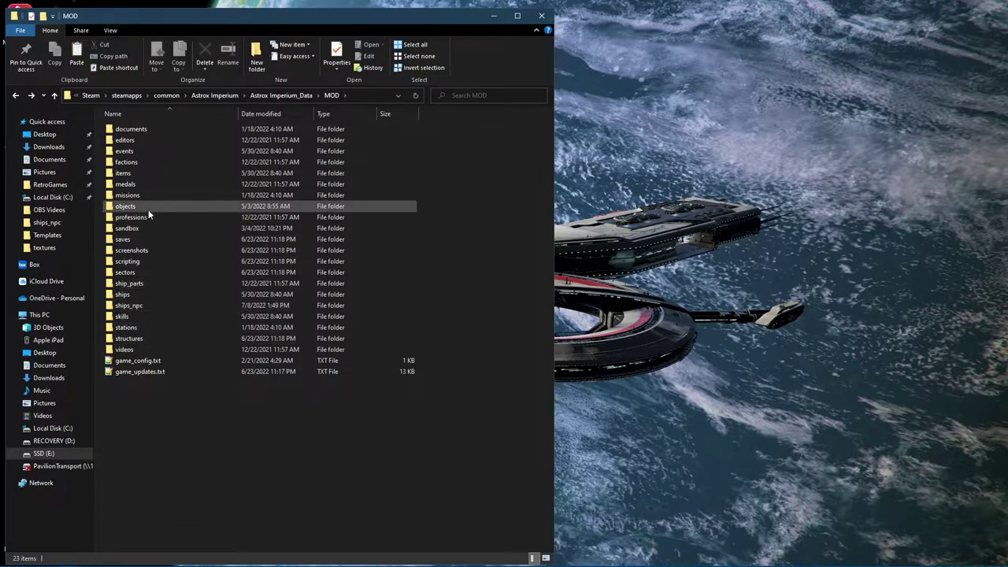
double_click(145, 170)
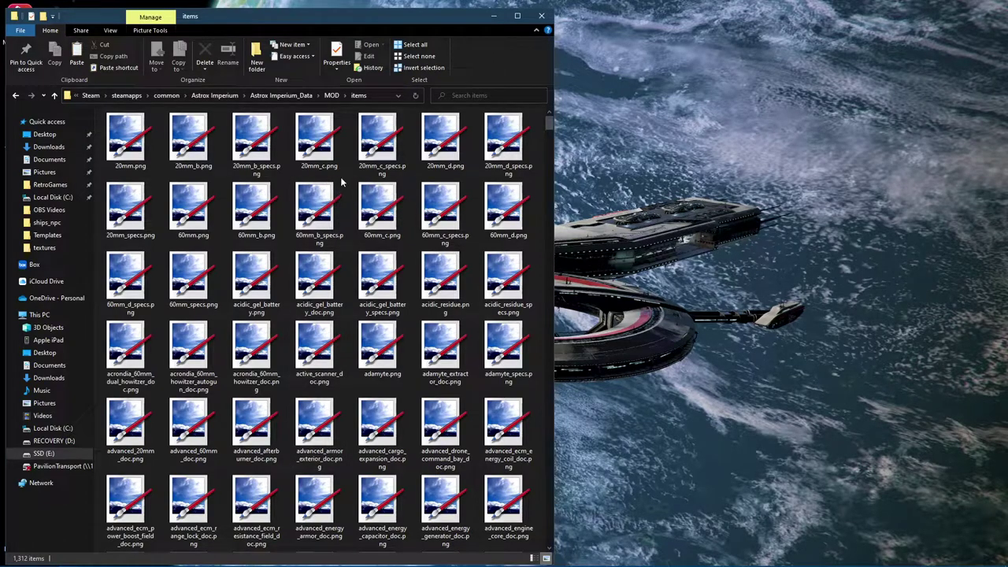
left_click(15, 95)
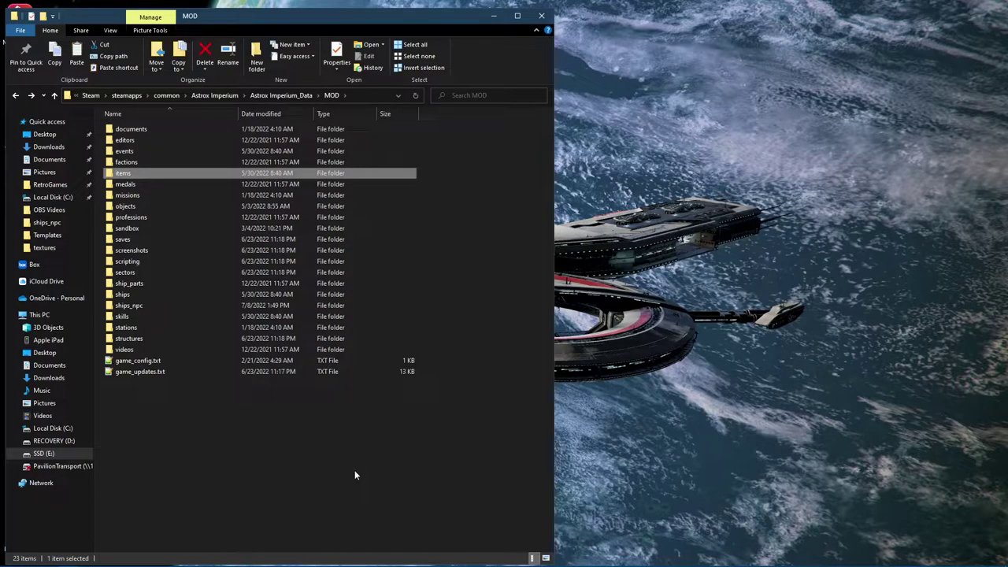
Step: Examine the ship data files in the ships_npc subfolder, including the ATC ships, and return to the MOD folder
left_click(145, 295)
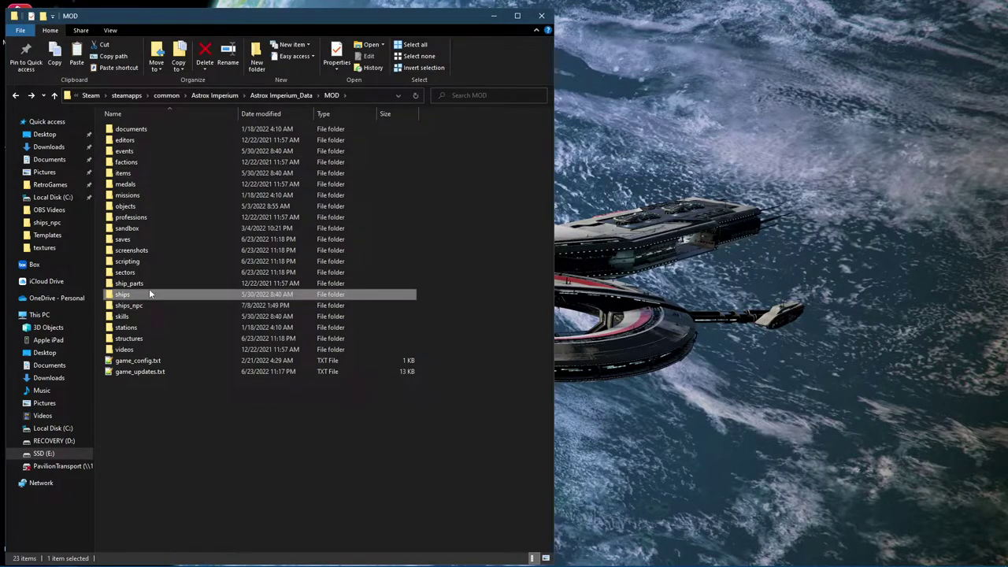
double_click(154, 305)
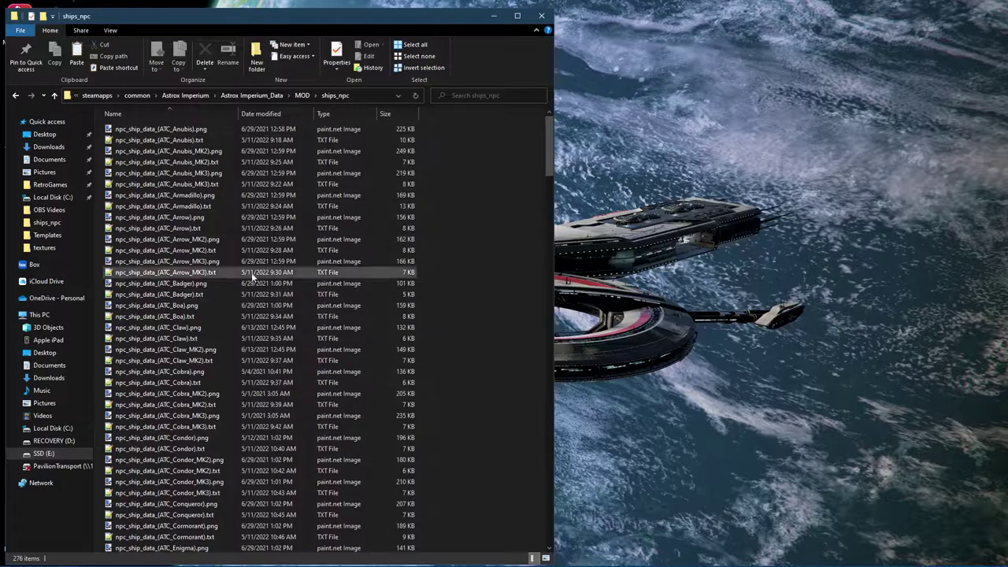
scroll(520, 227, "down", 3)
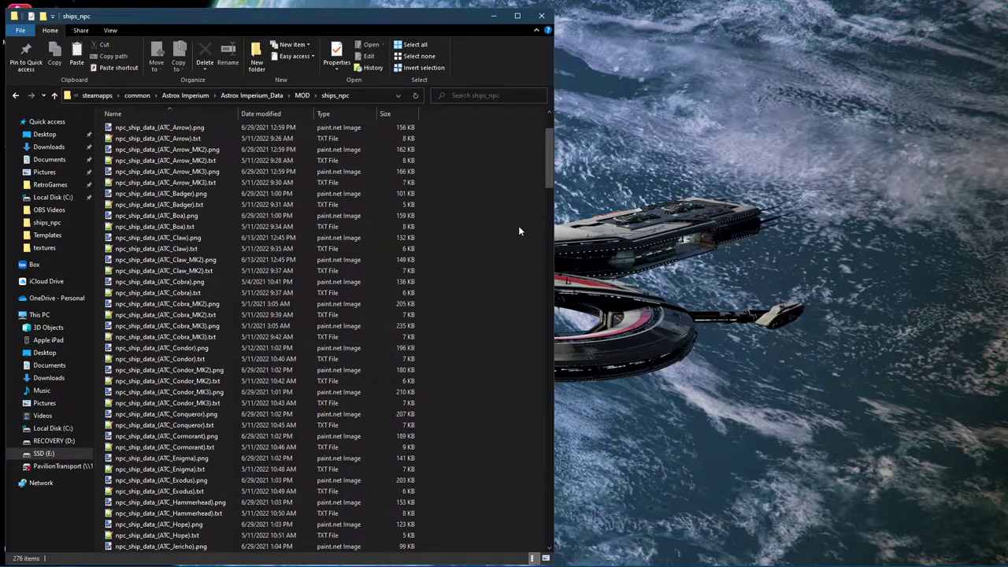
scroll(520, 227, "down", 15)
left_click_drag(548, 225, 554, 471)
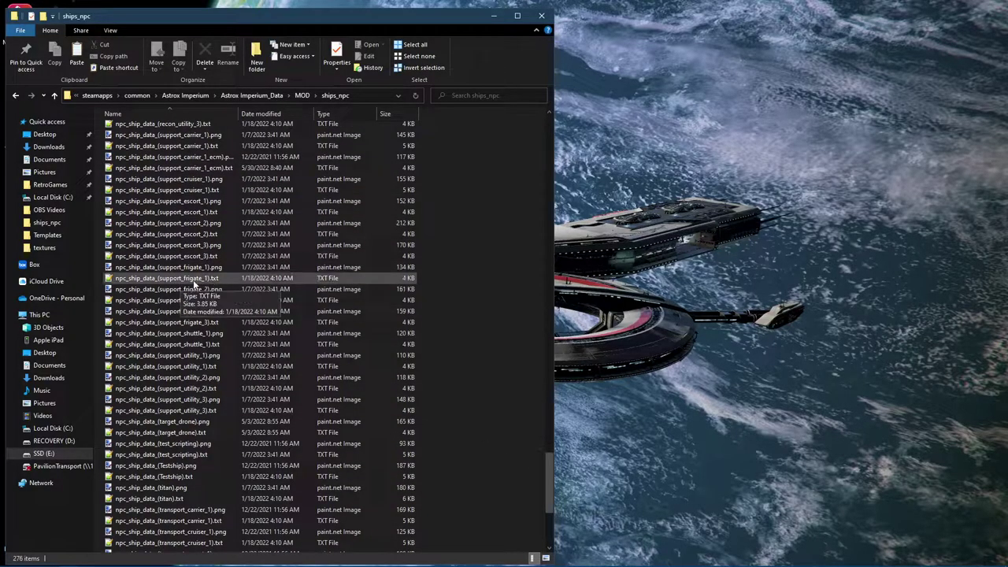
left_click_drag(548, 489, 497, 135)
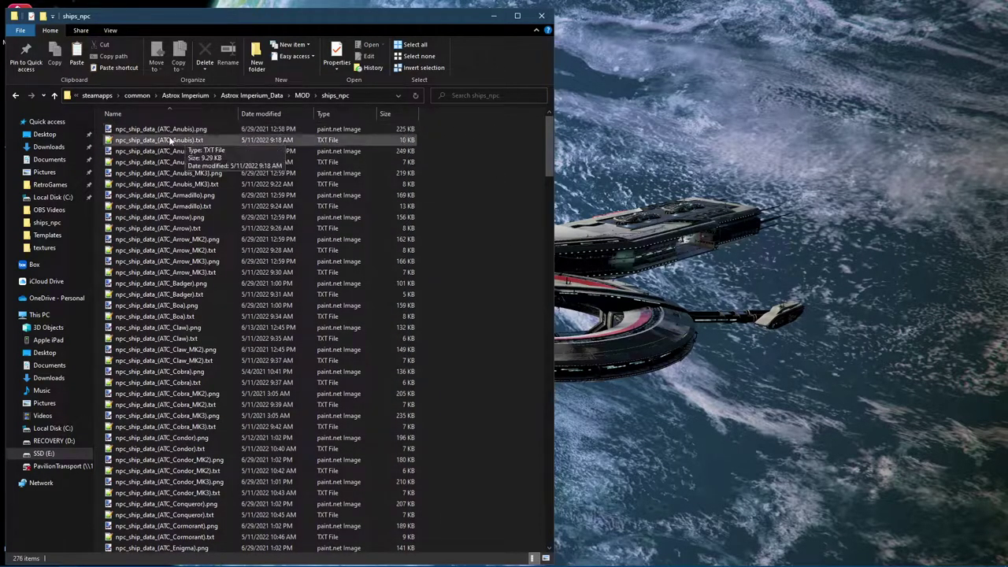
scroll(183, 400, "down", 4)
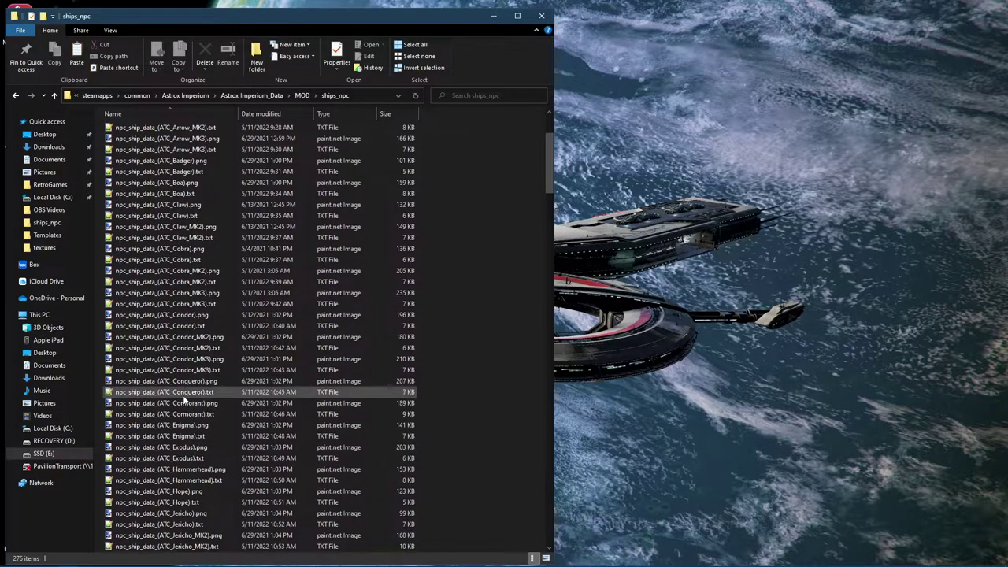
scroll(183, 400, "down", 12)
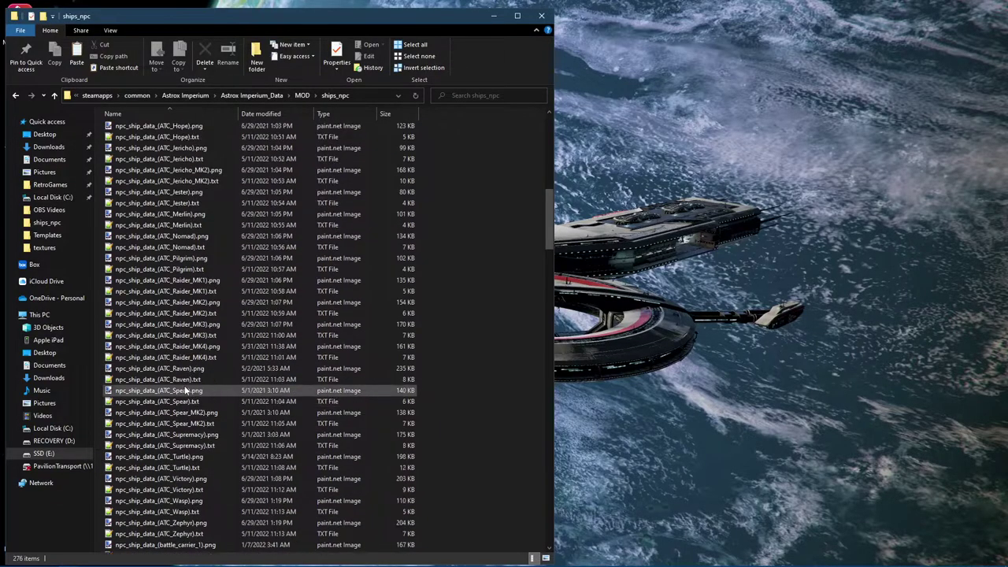
scroll(183, 385, "up", 15)
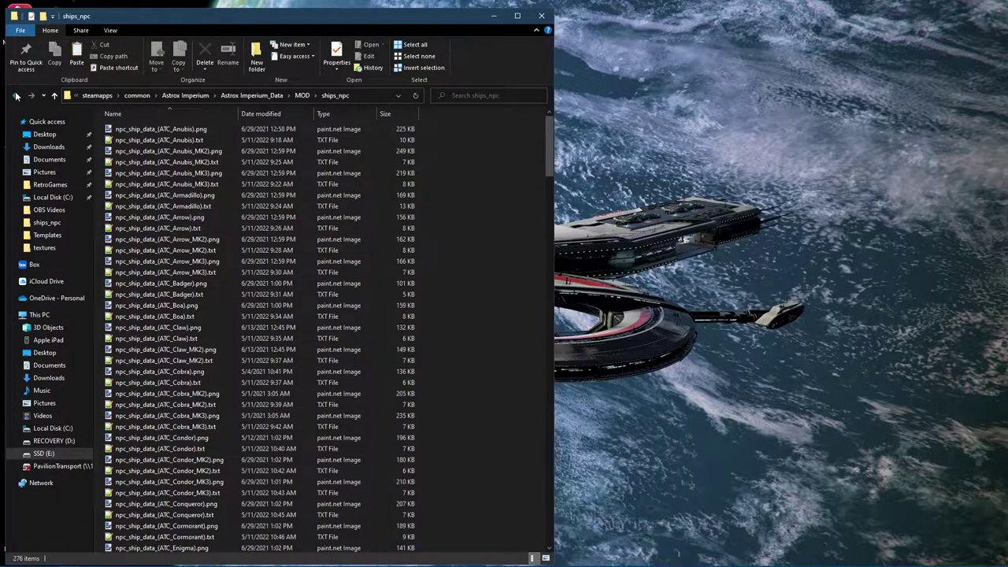
left_click(15, 95)
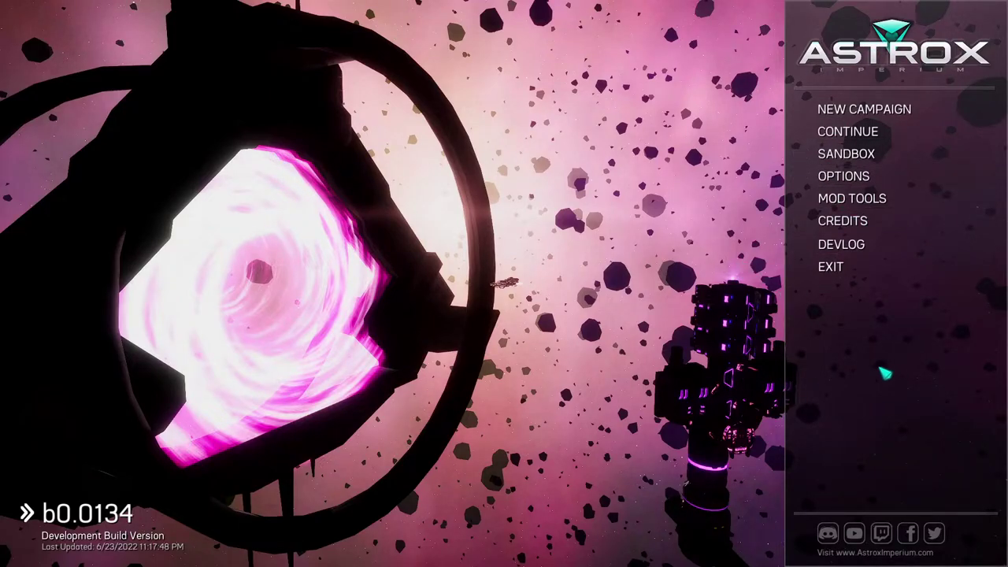
Step: In Astrox Imperium, open the Ship Editor from the mod tools and browse the full list of loadable ships
left_click(874, 202)
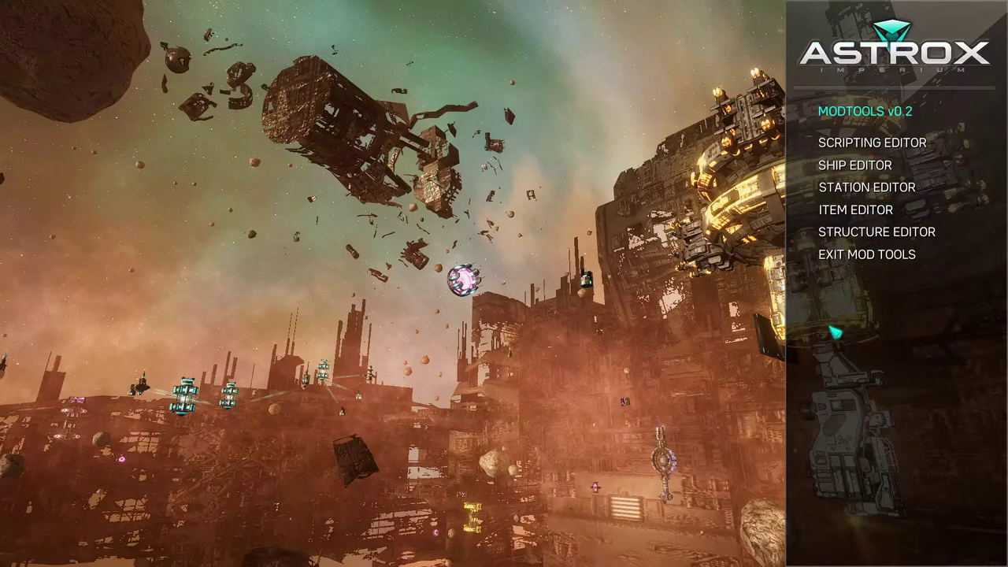
left_click(880, 171)
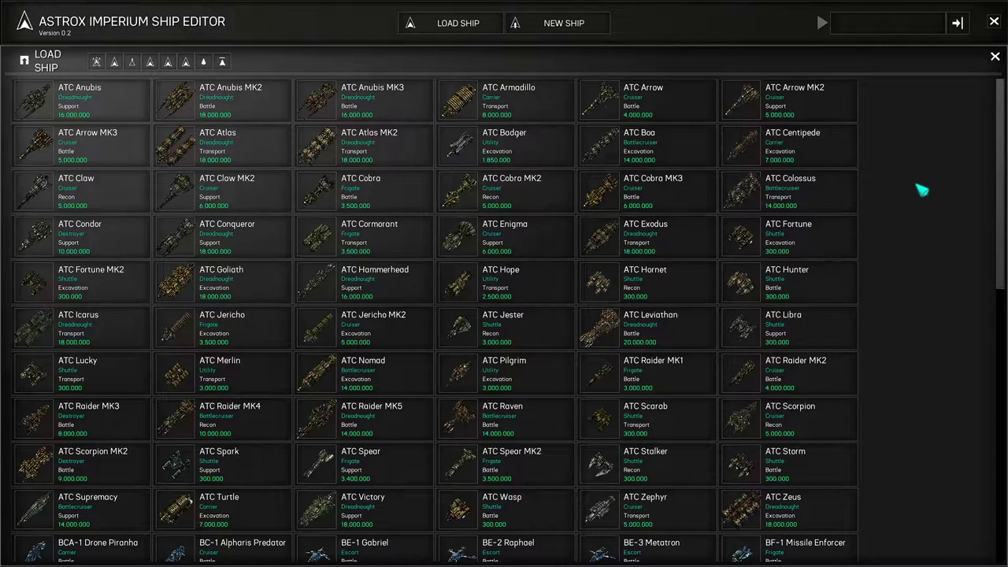
left_click_drag(1002, 101, 1004, 425)
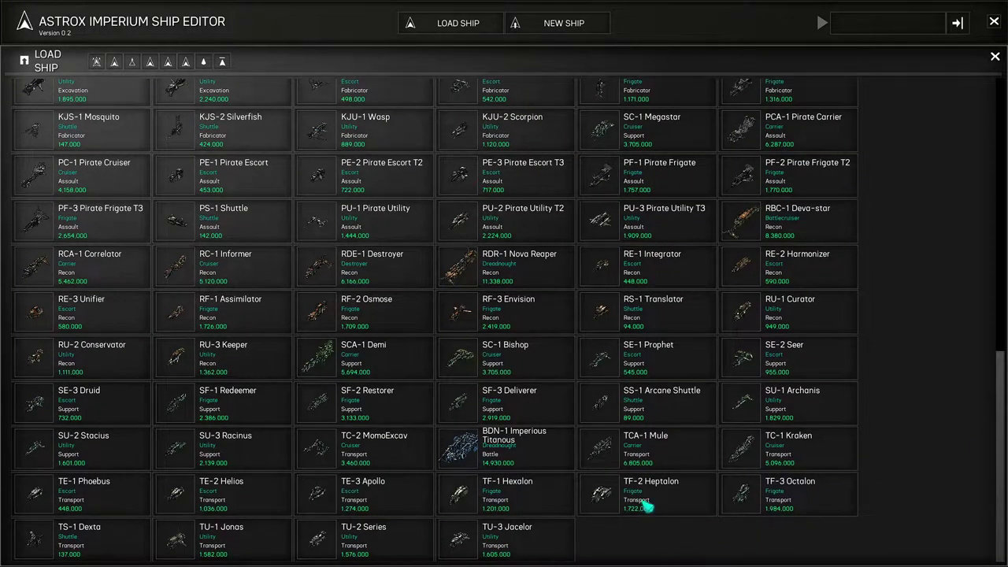
scroll(547, 518, "up", 5)
scroll(547, 404, "up", 7)
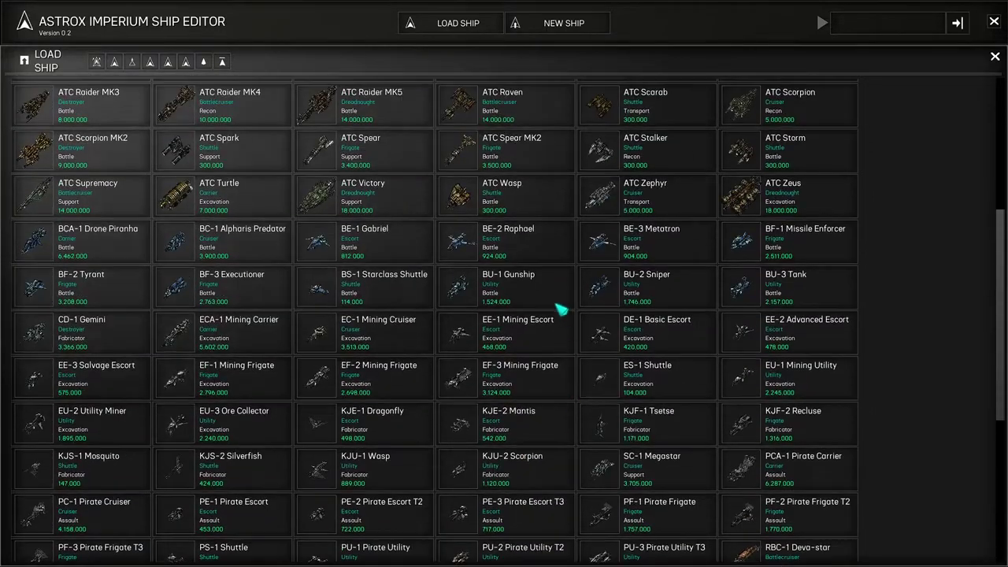
scroll(519, 178, "up", 2)
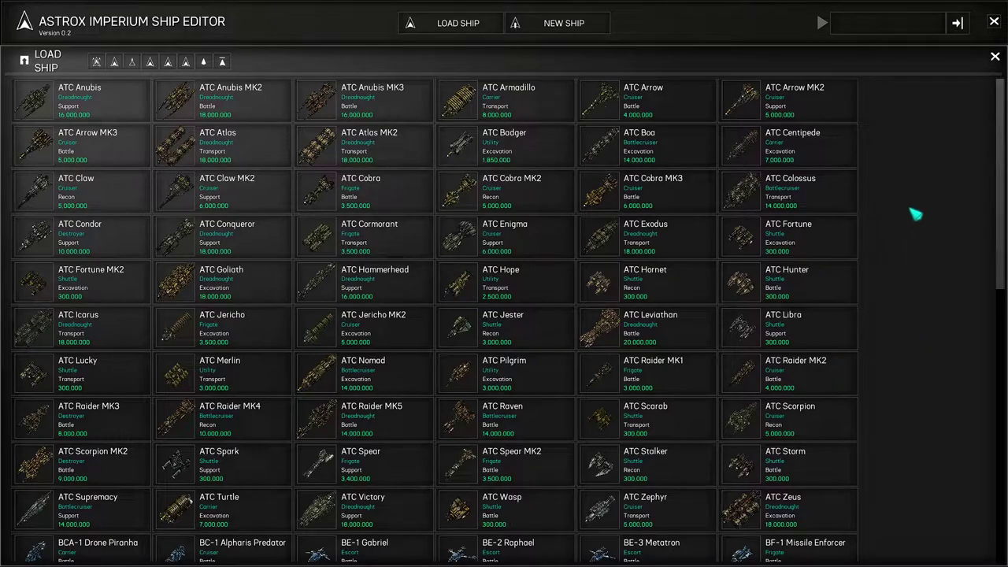
left_click_drag(1001, 156, 965, 441)
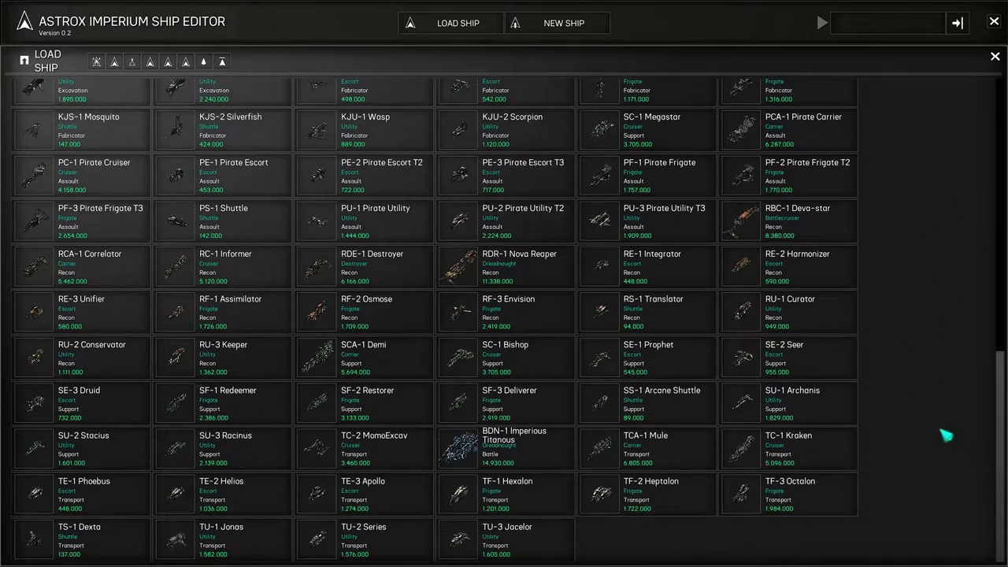